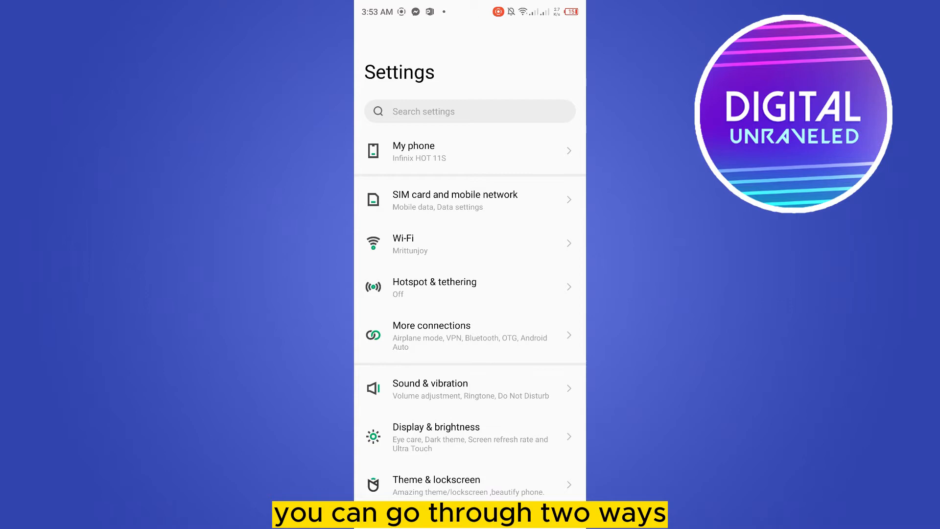
scroll(470, 294, "down", 5)
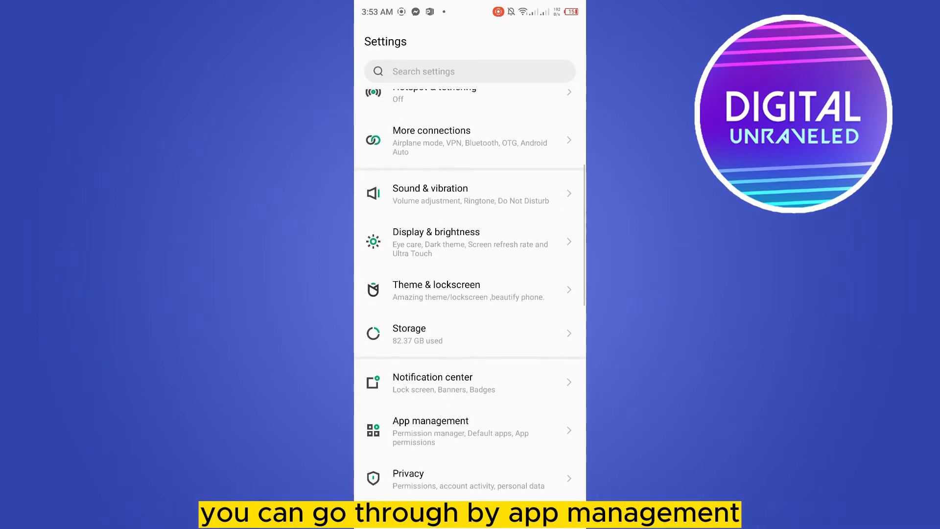
Look into App management briefly and return to the main Settings list
left_click(470, 431)
key("Escape")
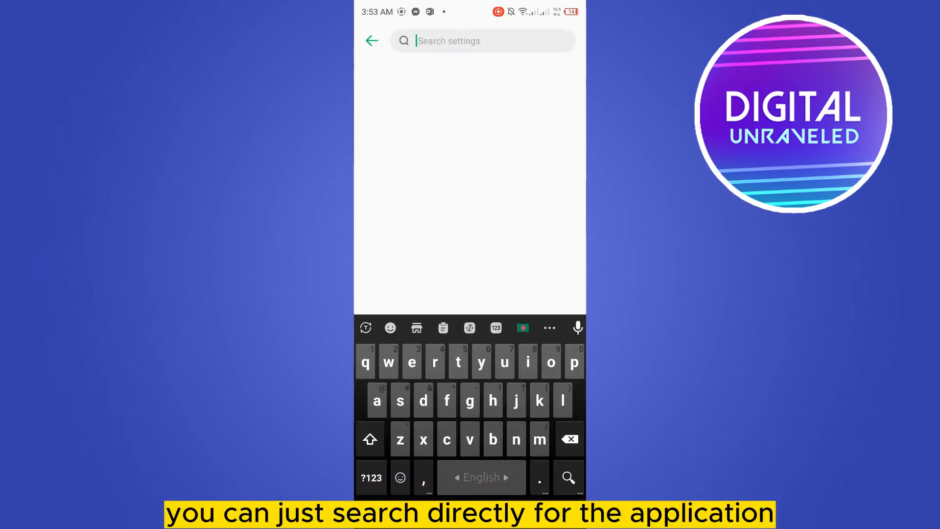
type("g")
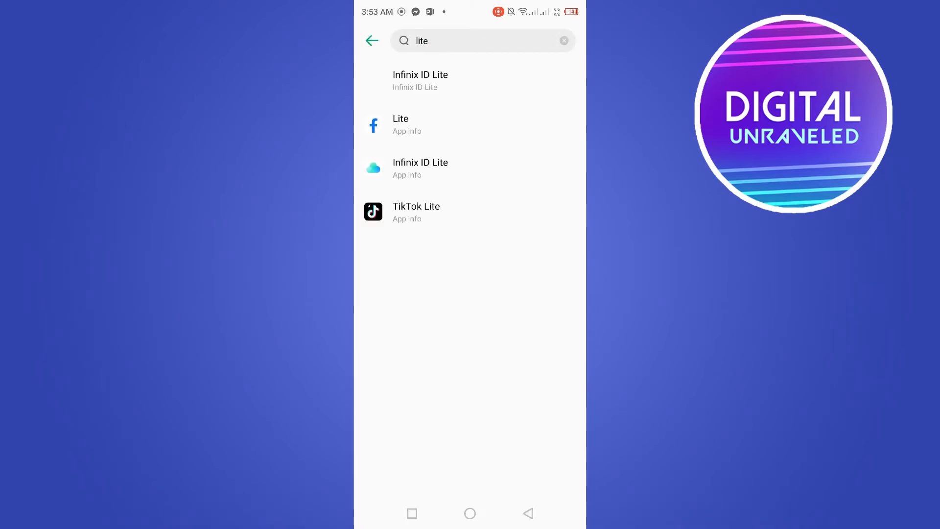
Force stop Facebook Lite from its app info page and confirm the Force stop? dialog
left_click(470, 124)
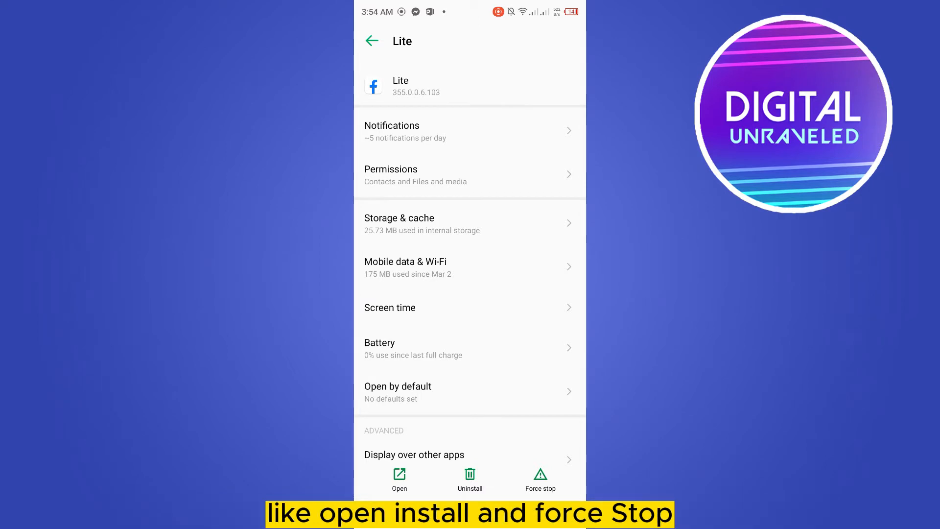
left_click(540, 479)
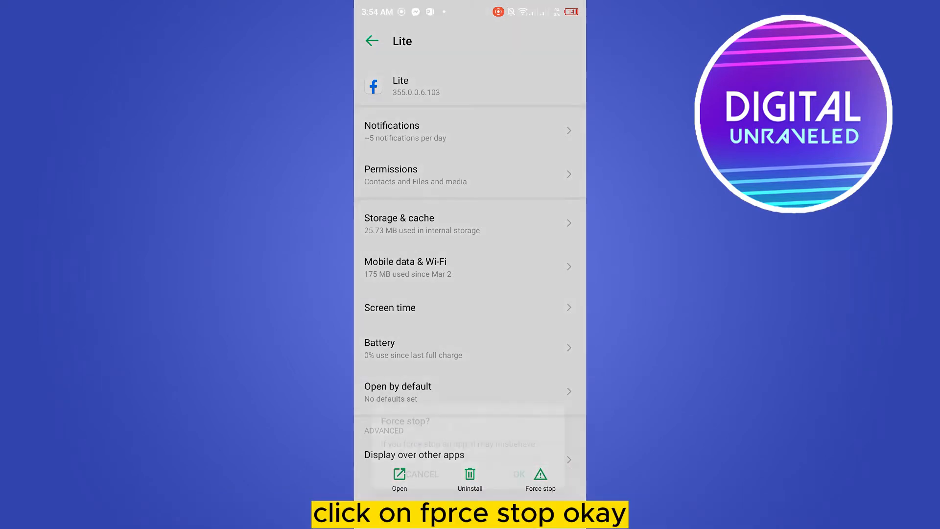
left_click(521, 483)
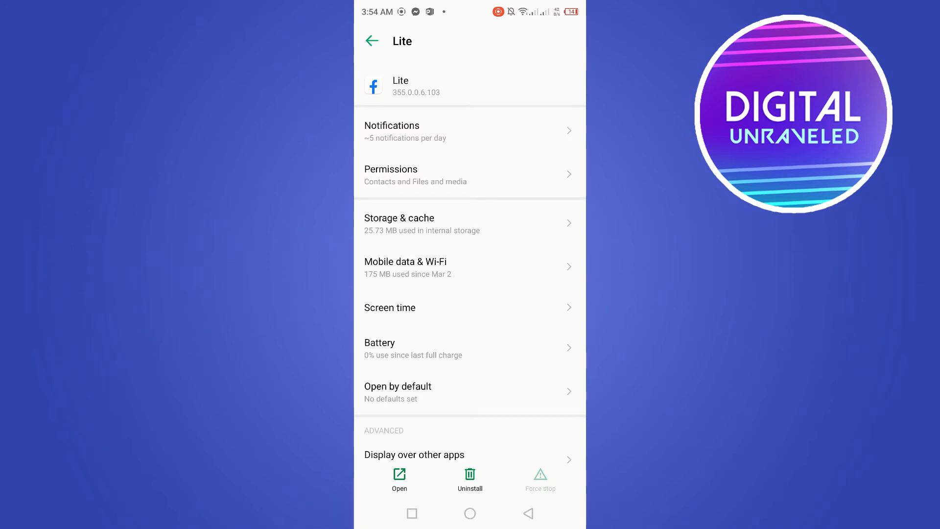
View Facebook Lite's Storage & cache details and return to its app info page
left_click(470, 224)
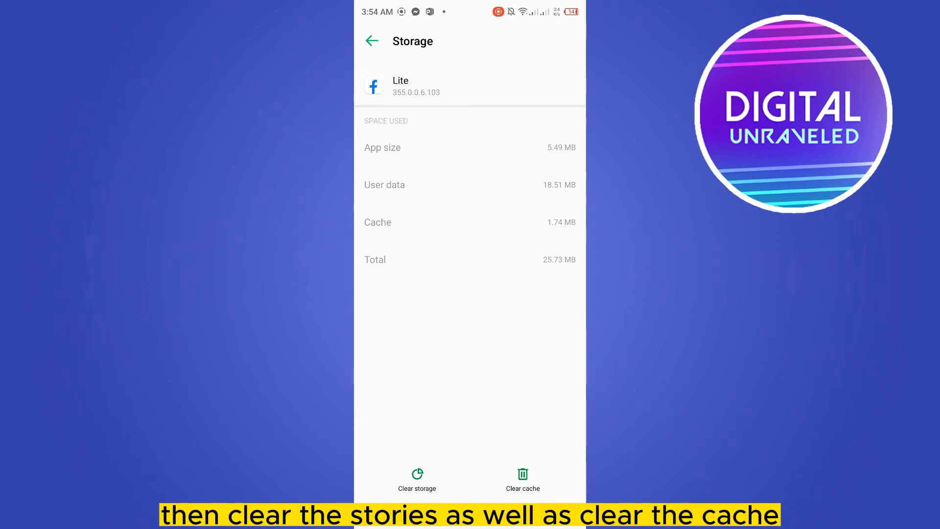
left_click(372, 41)
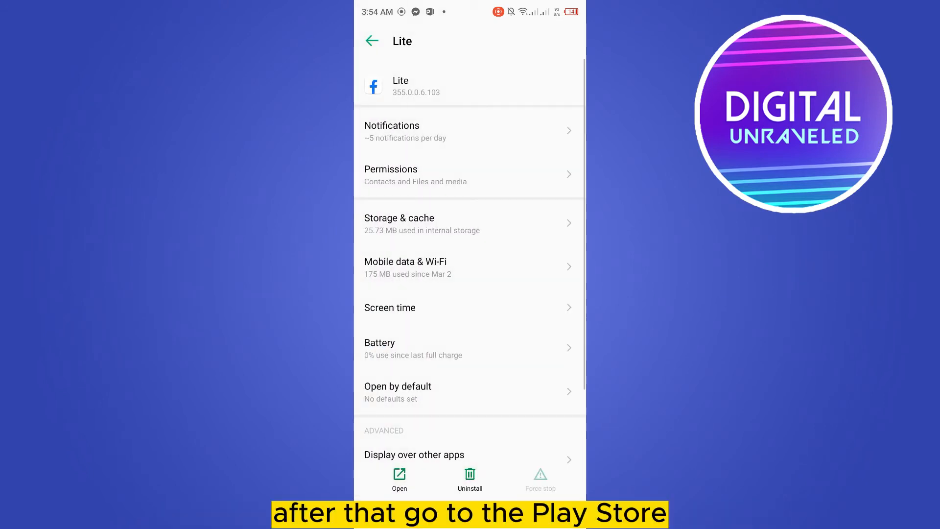
Launch the Play Store from the home screen and search it for 'lite' to find Facebook Lite
key("Home")
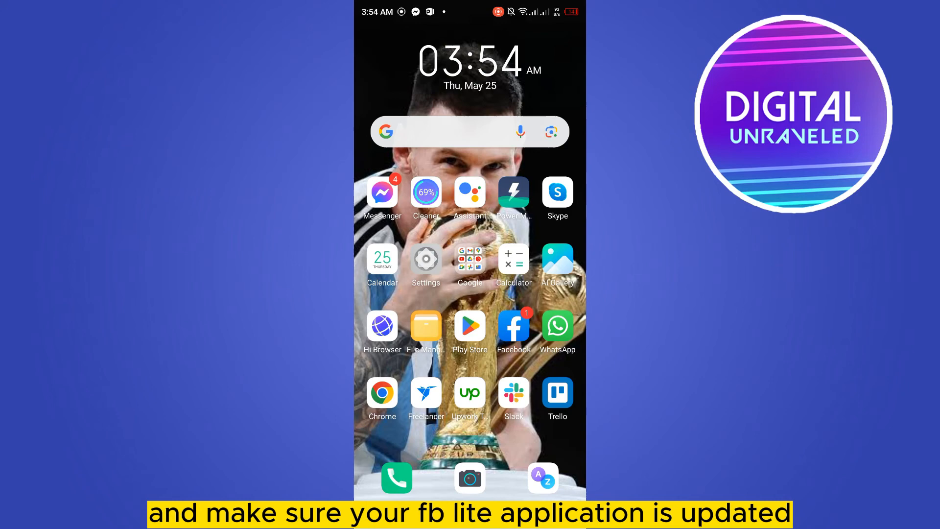
left_click(470, 328)
type("rec room")
left_click(456, 41)
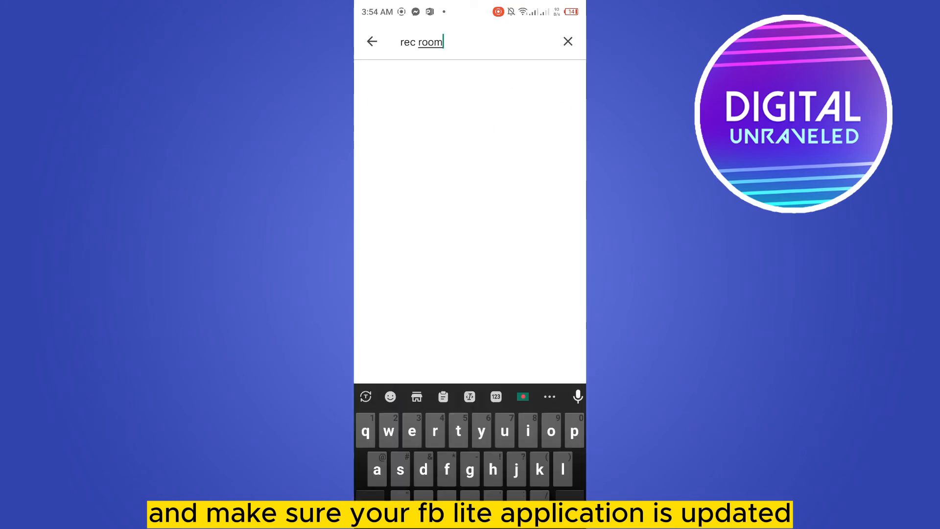
left_click(567, 41)
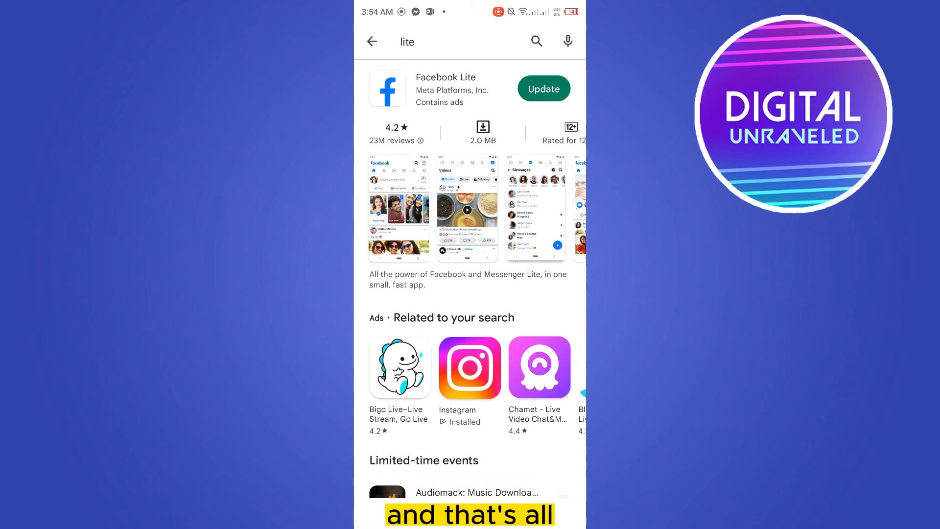
Leave the Play Store and return to the launcher home screen
key("Home")
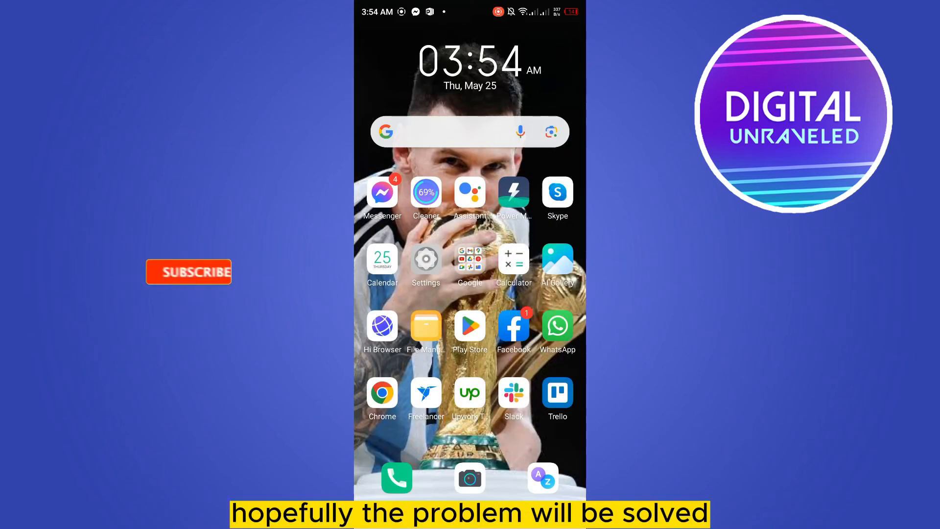